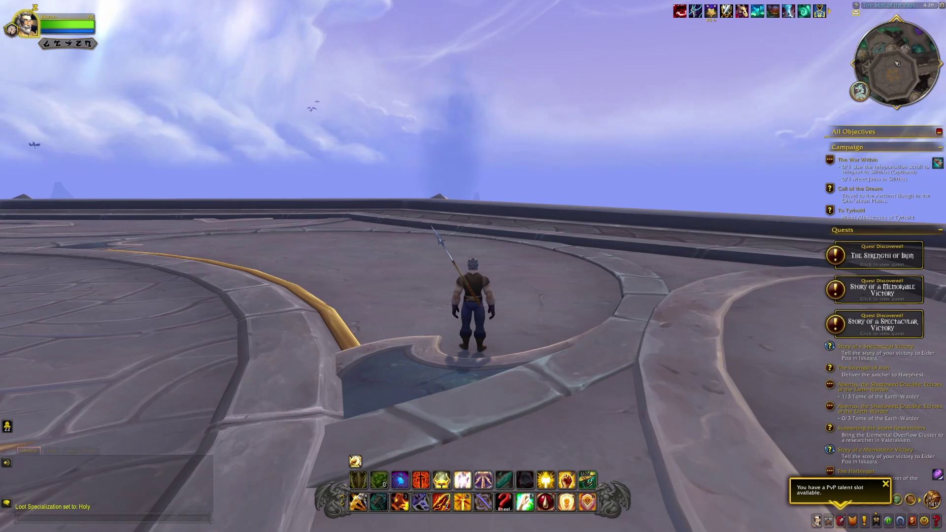
- Enable the ElvUI, ElvUI Libraries and ElvUI Options addons and reload the interface
{"action": "key", "text": "Escape"}
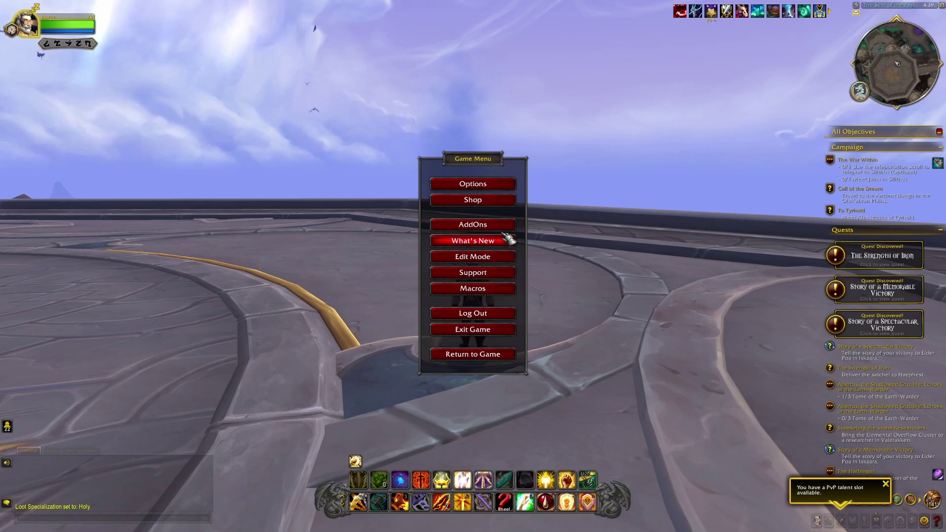
{"action": "left_click", "coordinate": [505, 227]}
{"action": "left_click_drag", "start_coordinate": [576, 103], "coordinate": [576, 183]}
{"action": "left_click", "coordinate": [373, 164]}
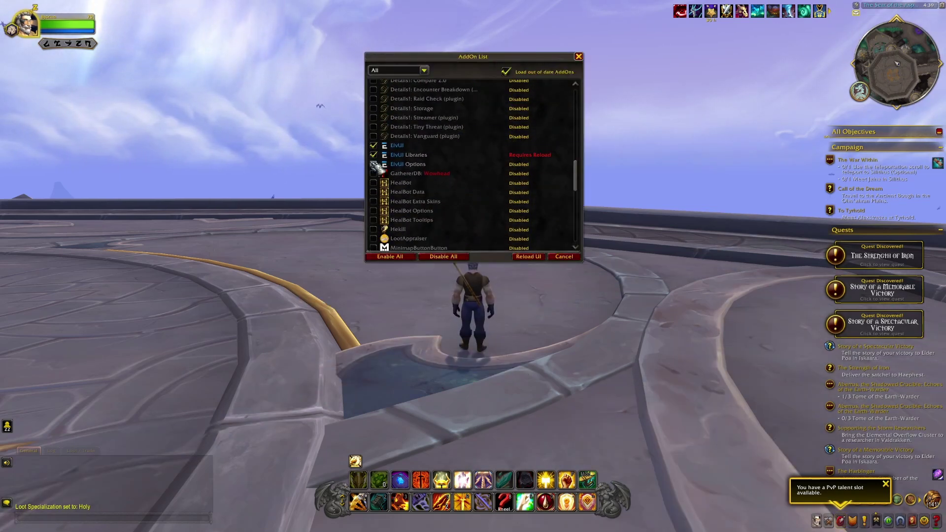
{"action": "left_click", "coordinate": [374, 154]}
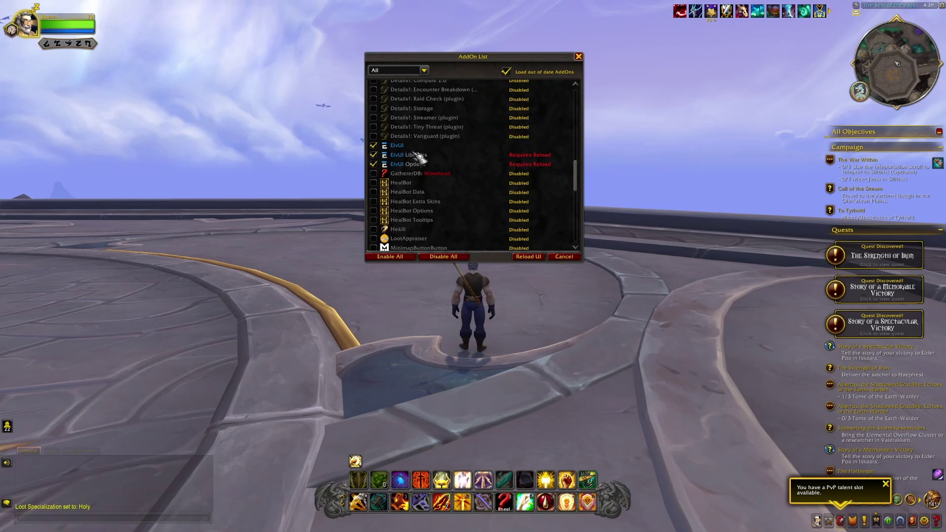
{"action": "left_click", "coordinate": [527, 257]}
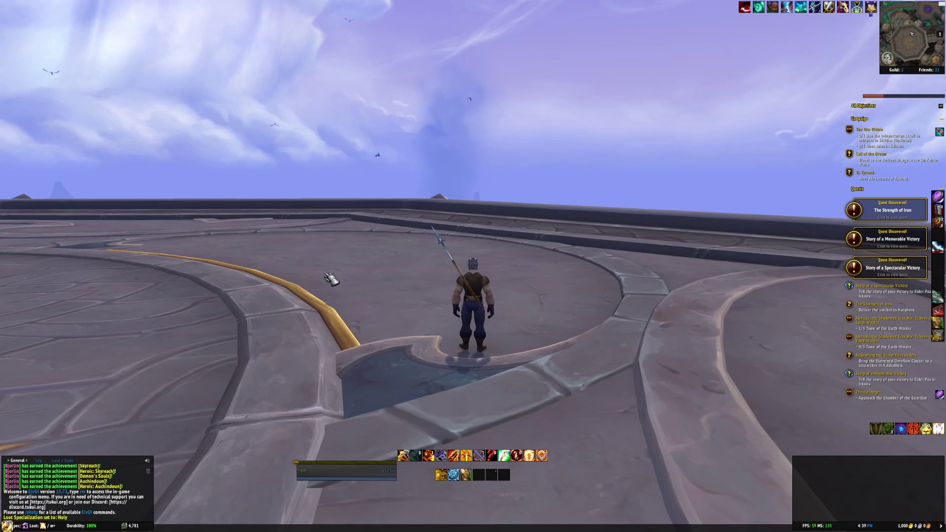
- Import the copied profile string through ElvUI's profile settings
{"action": "key", "text": "Escape"}
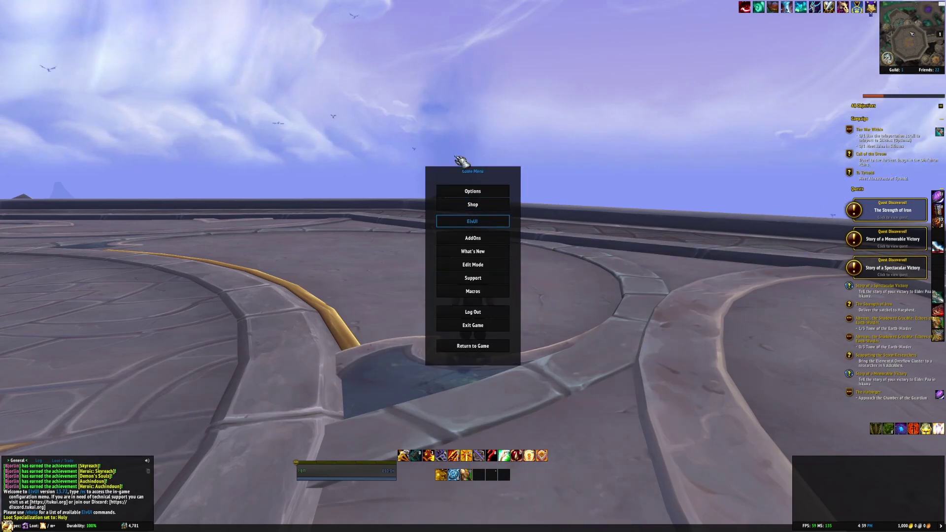
{"action": "left_click", "coordinate": [499, 222]}
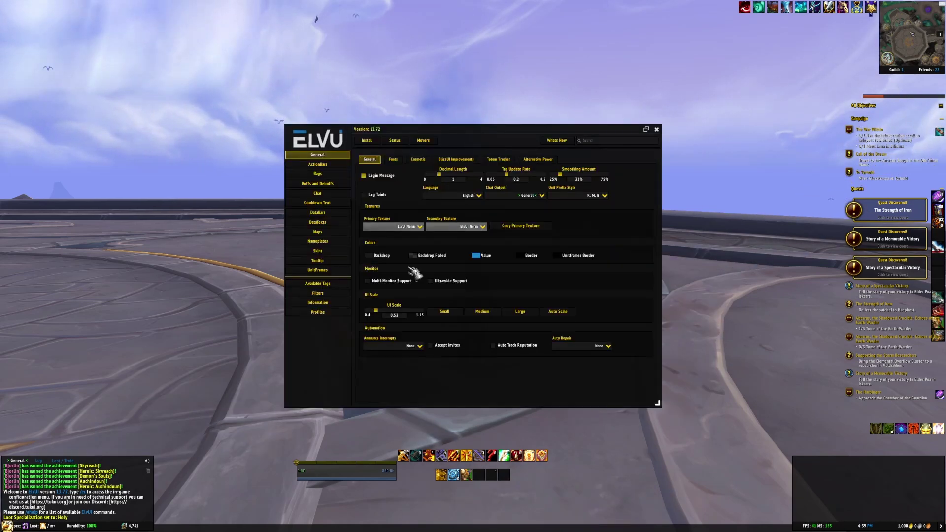
{"action": "left_click", "coordinate": [340, 314]}
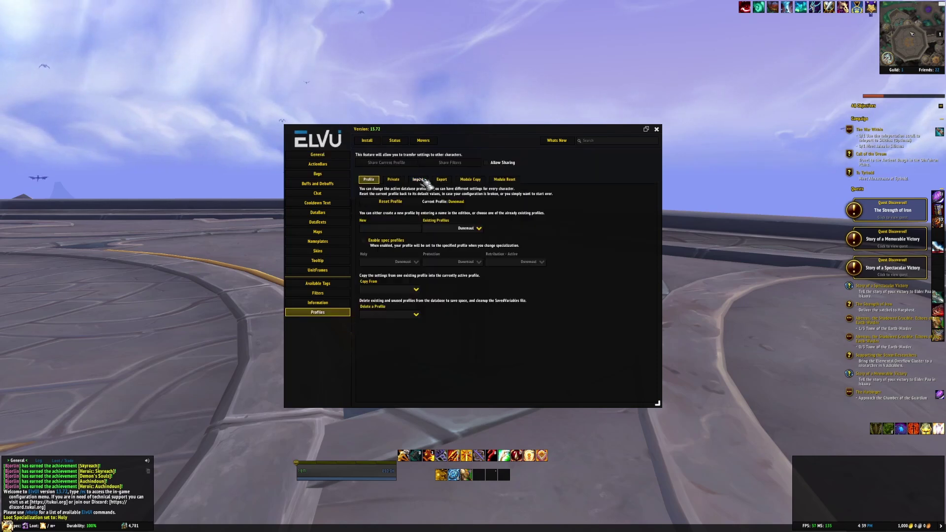
{"action": "left_click", "coordinate": [419, 180]}
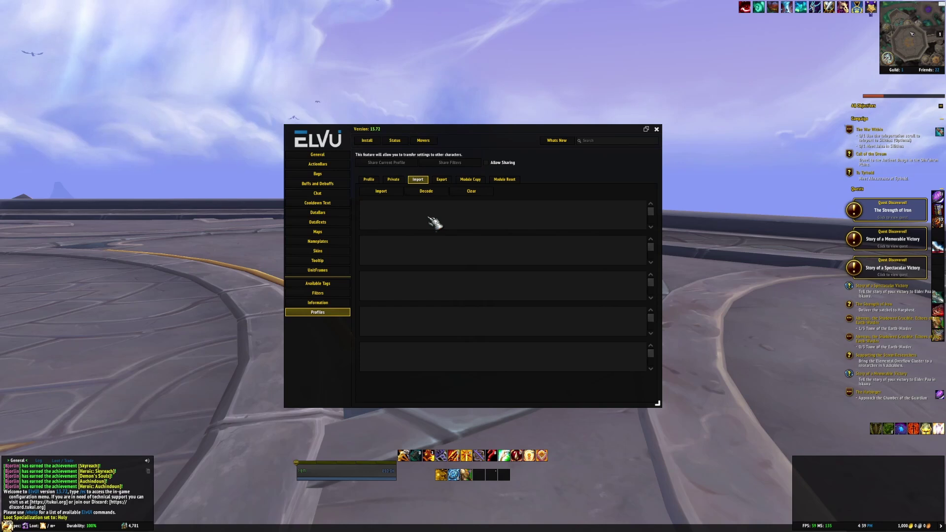
{"action": "key", "text": "ctrl+v"}
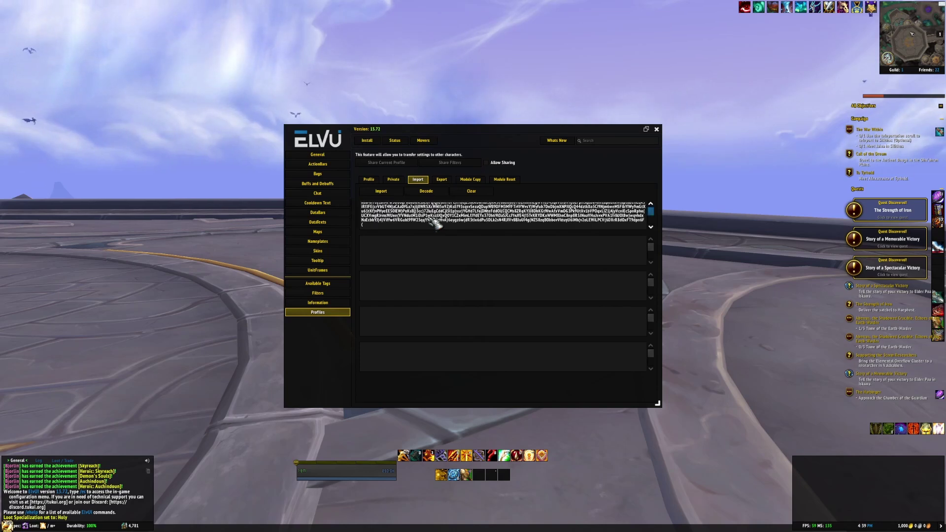
{"action": "left_click", "coordinate": [383, 192]}
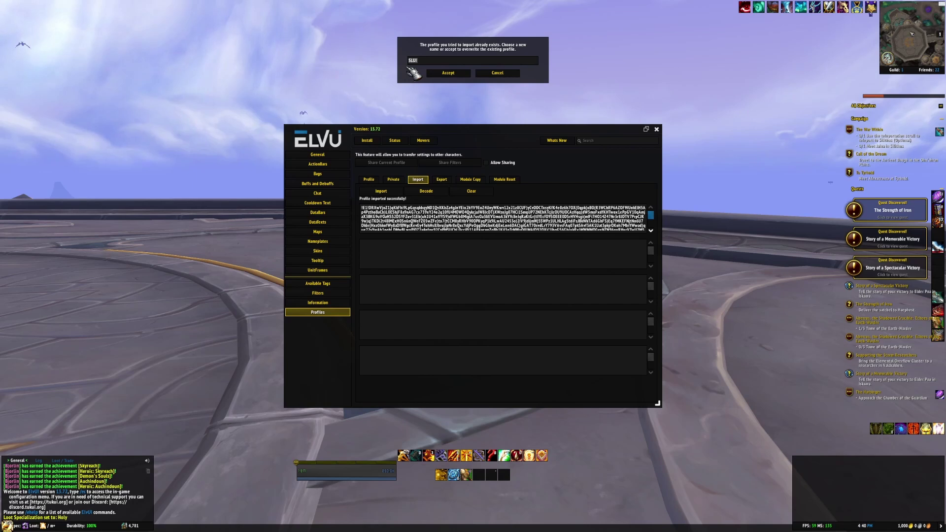
- Name the imported ElvUI profile WOW VIDEO, accept it and close the settings window
{"action": "key", "text": "BackSpace"}
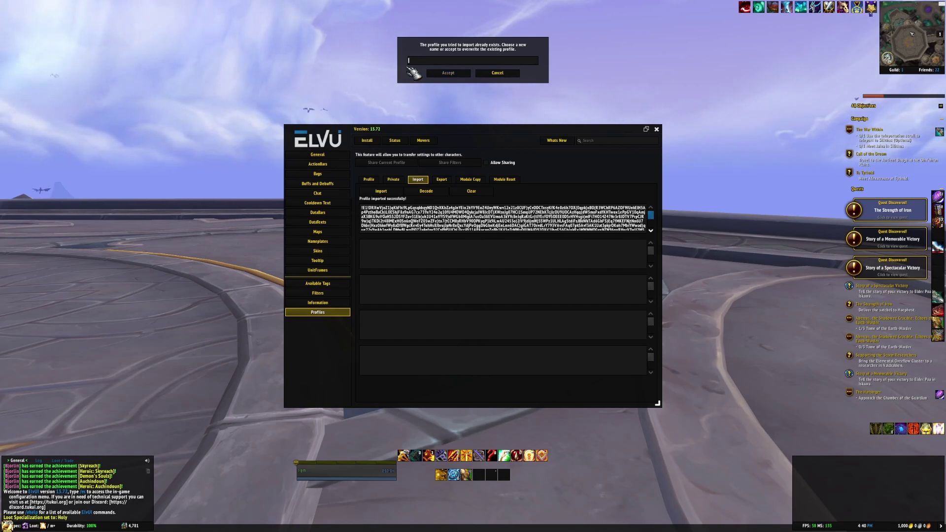
{"action": "type", "text": "wo"}
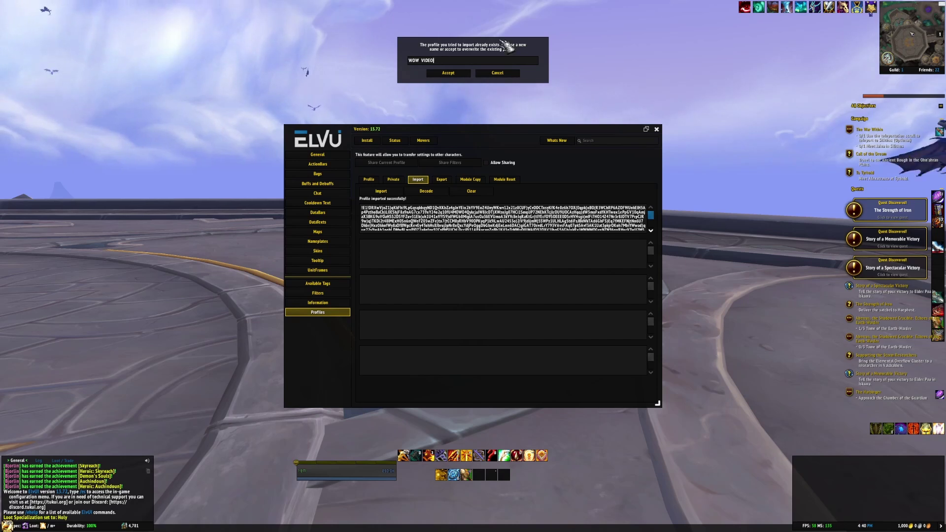
{"action": "key", "text": "Return"}
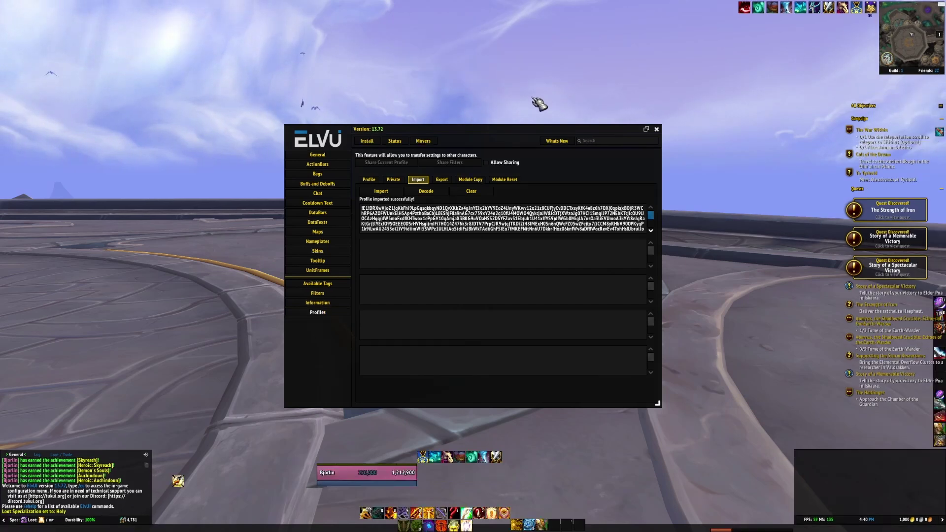
{"action": "left_click", "coordinate": [657, 129]}
- Examine the inventory bags in the imported ElvUI layout and close them
{"action": "key", "text": "w"}
{"action": "left_click_drag", "start_coordinate": [658, 221], "coordinate": [737, 330]}
{"action": "key", "text": "w"}
{"action": "key", "text": "b"}
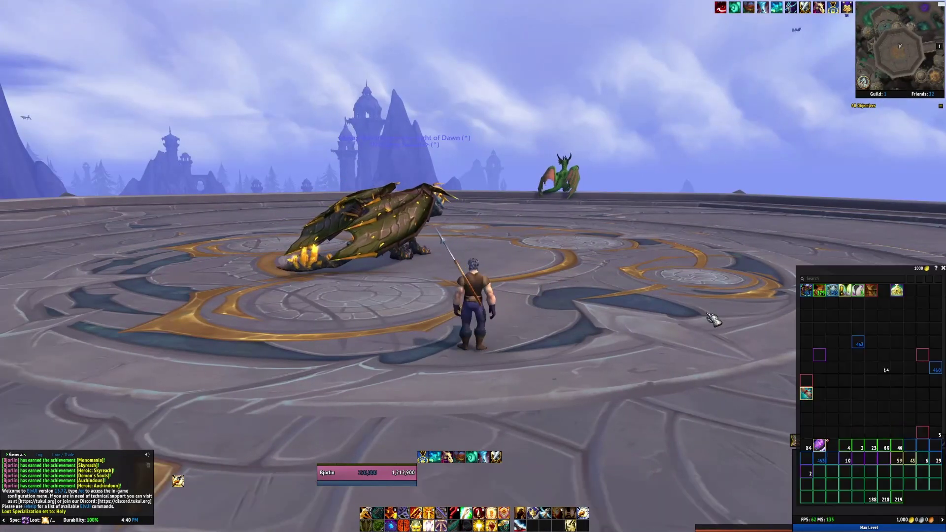
{"action": "key", "text": "d"}
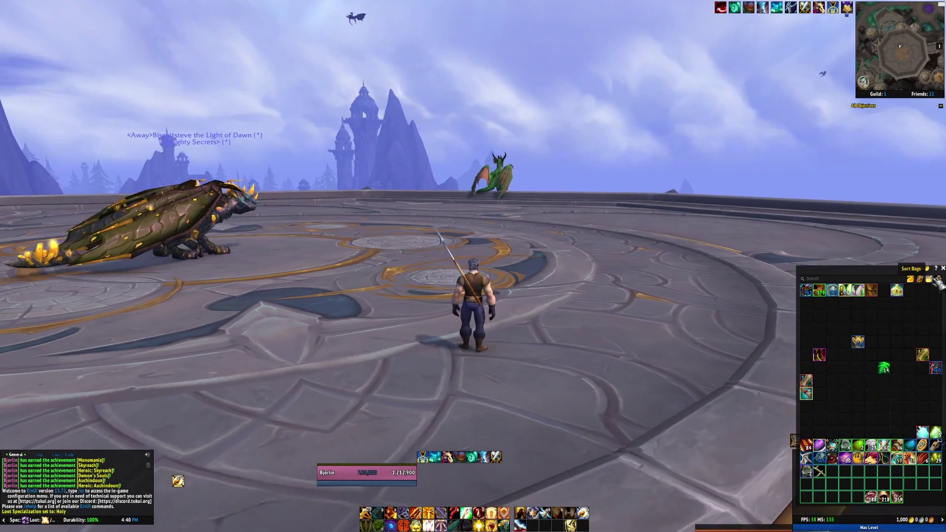
{"action": "key", "text": "w"}
{"action": "key", "text": "d"}
{"action": "left_click_drag", "start_coordinate": [690, 276], "coordinate": [631, 295]}
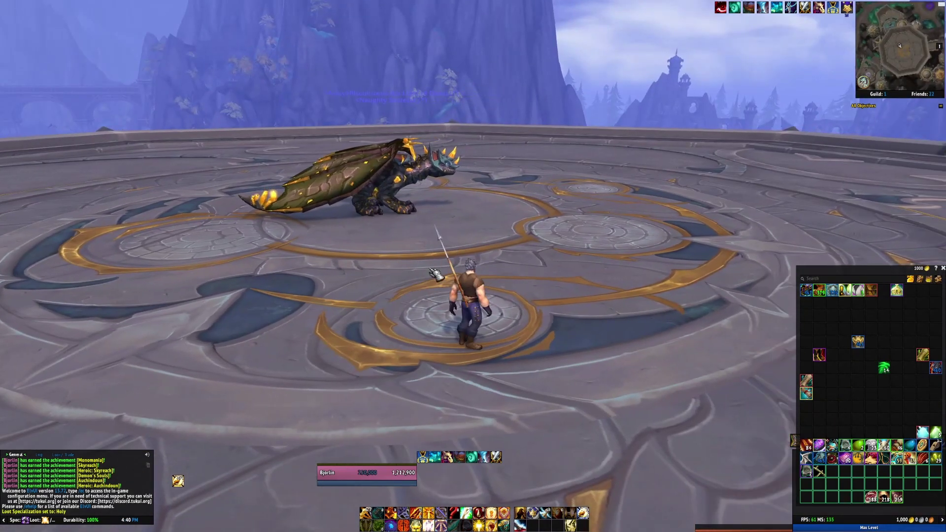
{"action": "key", "text": "b"}
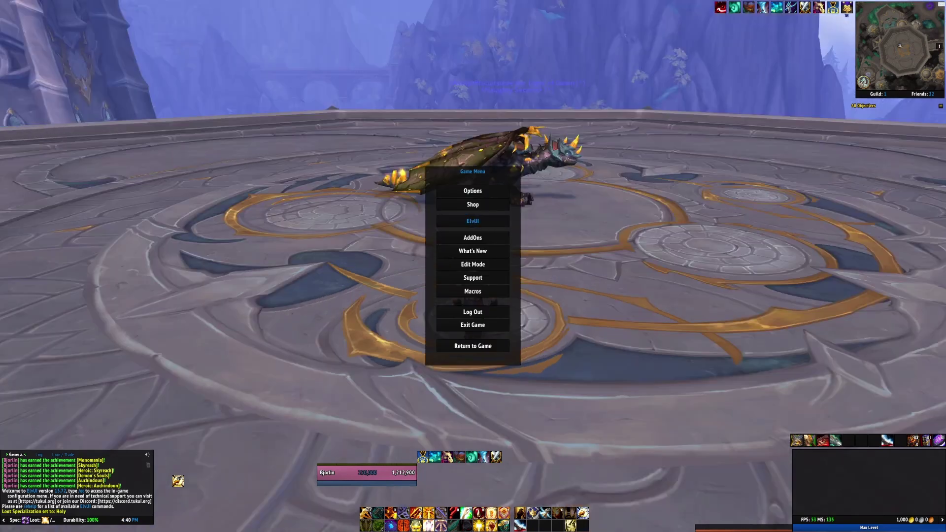
- Examine the character sheet's equipment, item level and attributes in the ElvUI layout and close it
{"action": "key", "text": "Escape"}
{"action": "key", "text": "c"}
{"action": "key", "text": "a"}
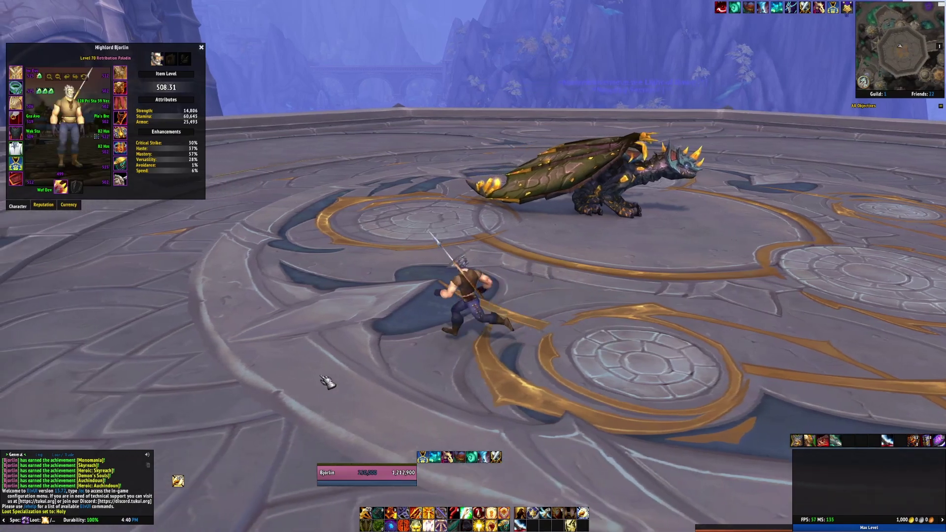
{"action": "key", "text": "d"}
{"action": "key", "text": "a"}
{"action": "key", "text": "w"}
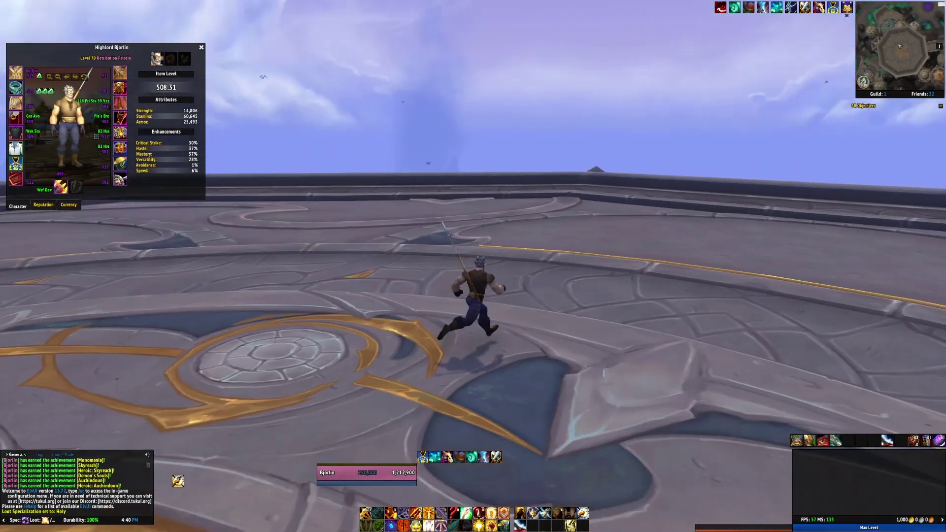
{"action": "key", "text": "space"}
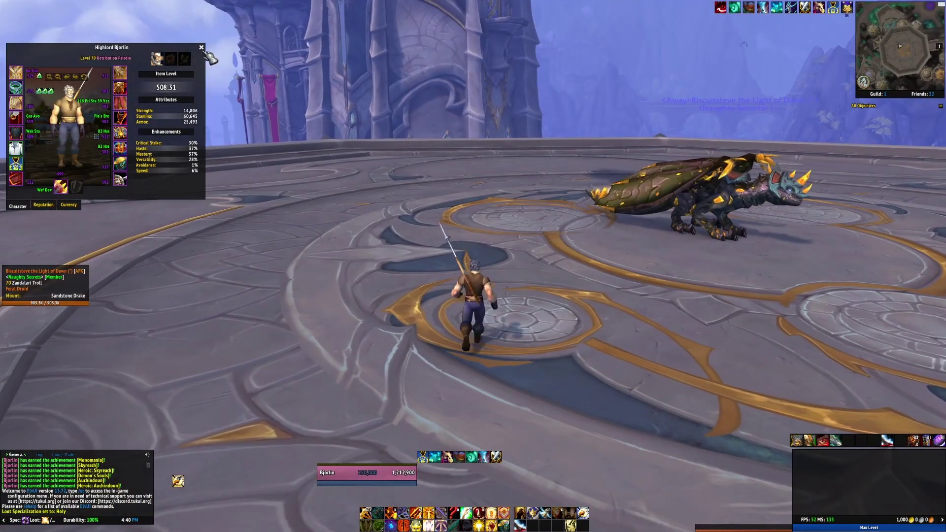
{"action": "left_click", "coordinate": [201, 48]}
{"action": "key", "text": "w"}
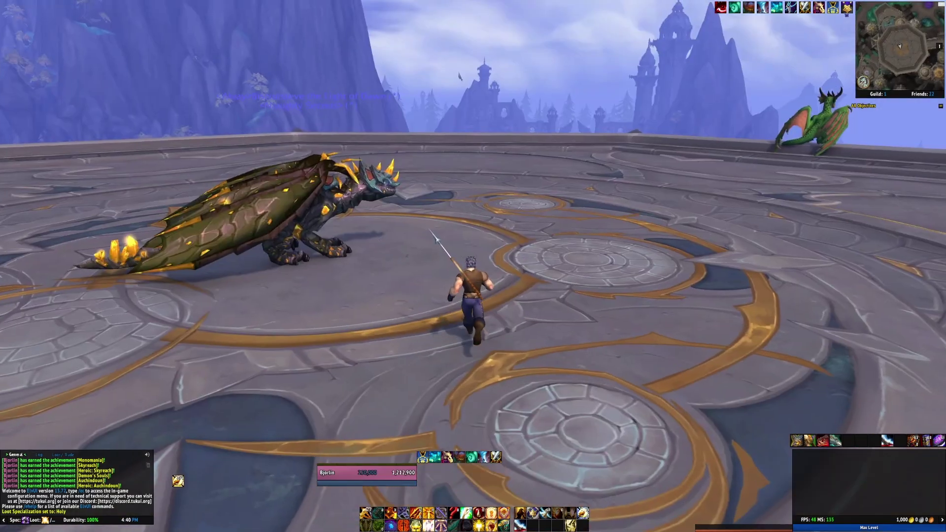
{"action": "key", "text": "space"}
{"action": "key", "text": "w"}
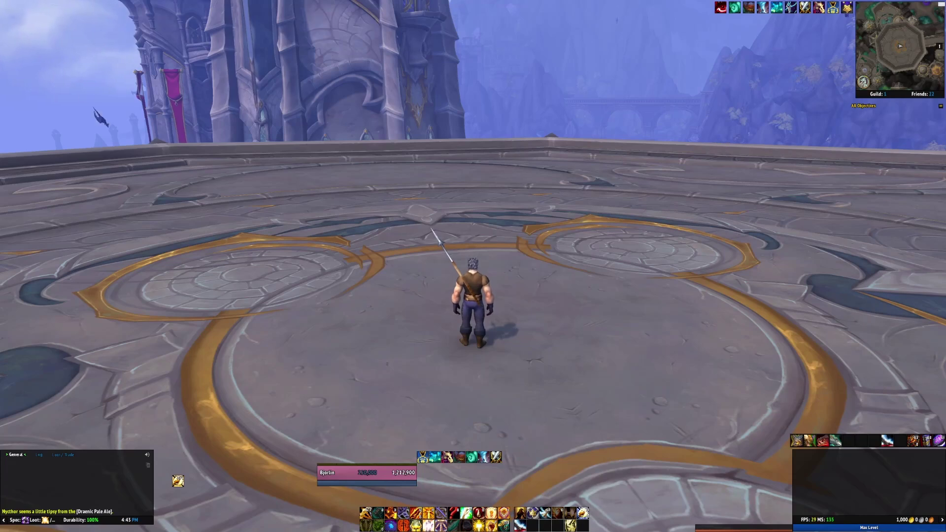
{"action": "scroll", "coordinate": [619, 296], "scroll_direction": "down", "scroll_amount": 5}
{"action": "key", "text": "Escape"}
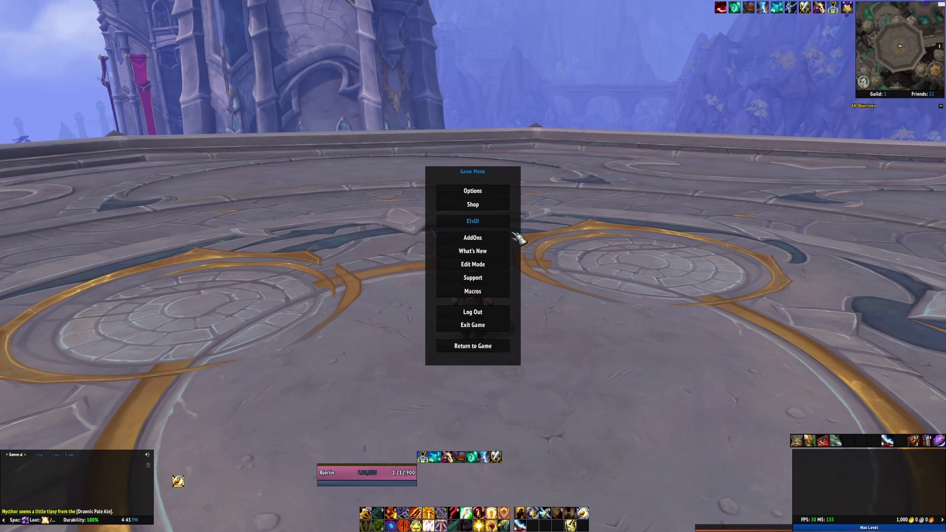
{"action": "key", "text": "Escape"}
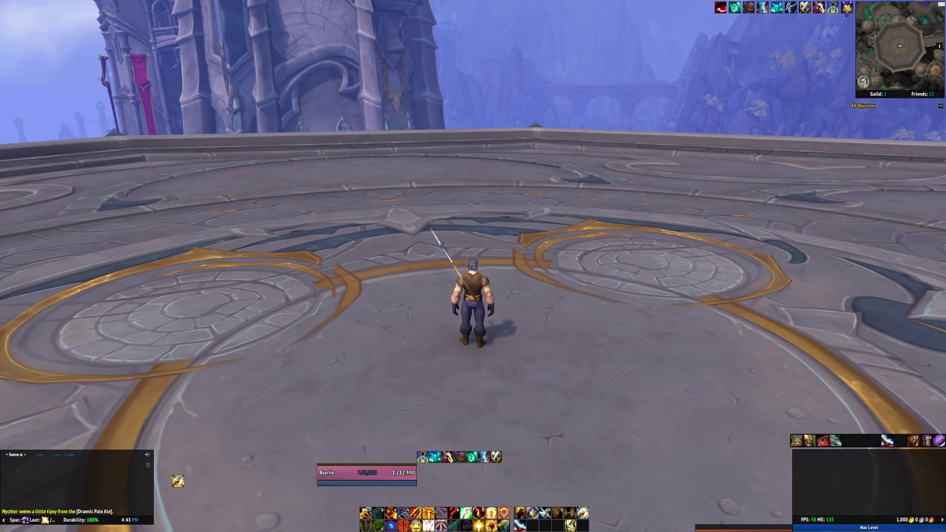
- Disable the ElvUI, ElvUI Libraries and ElvUI Options addons, enable Bartender4, and reload the interface
{"action": "key", "text": "Escape"}
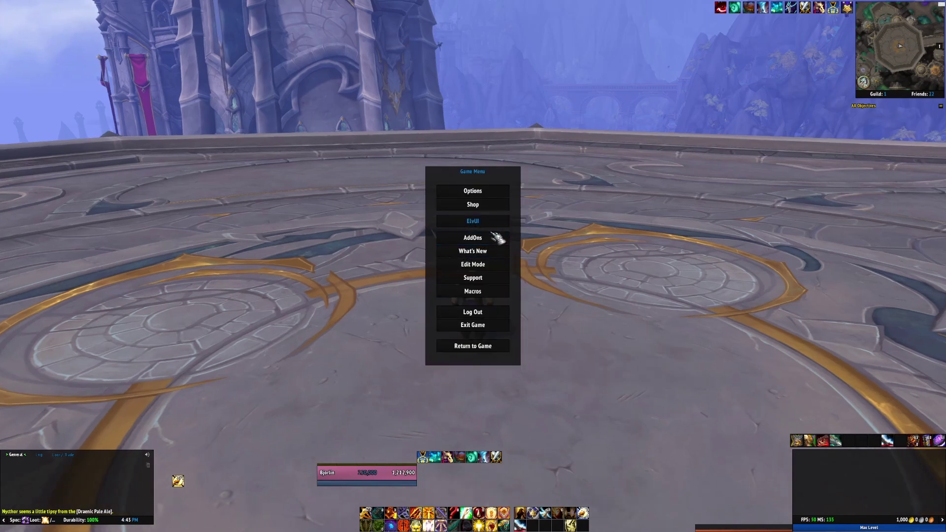
{"action": "left_click", "coordinate": [493, 236]}
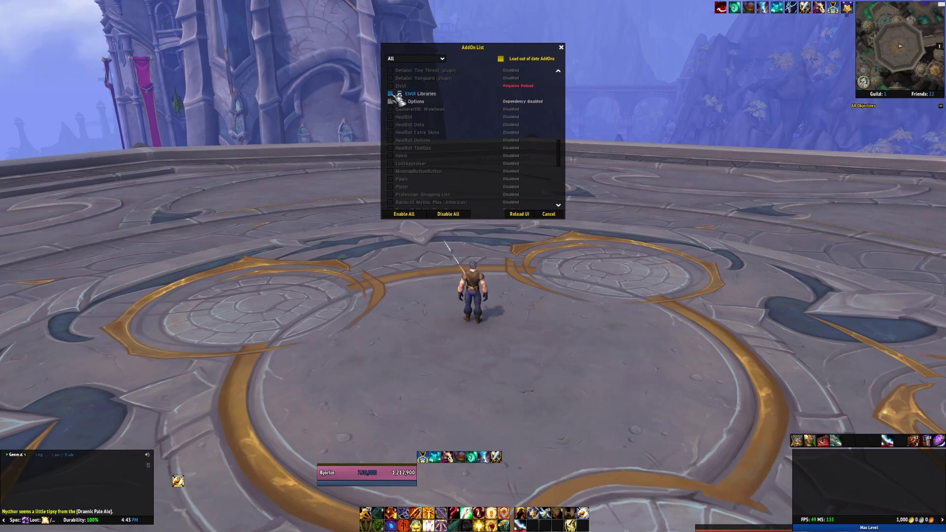
{"action": "scroll", "coordinate": [486, 141], "scroll_direction": "up", "scroll_amount": 5}
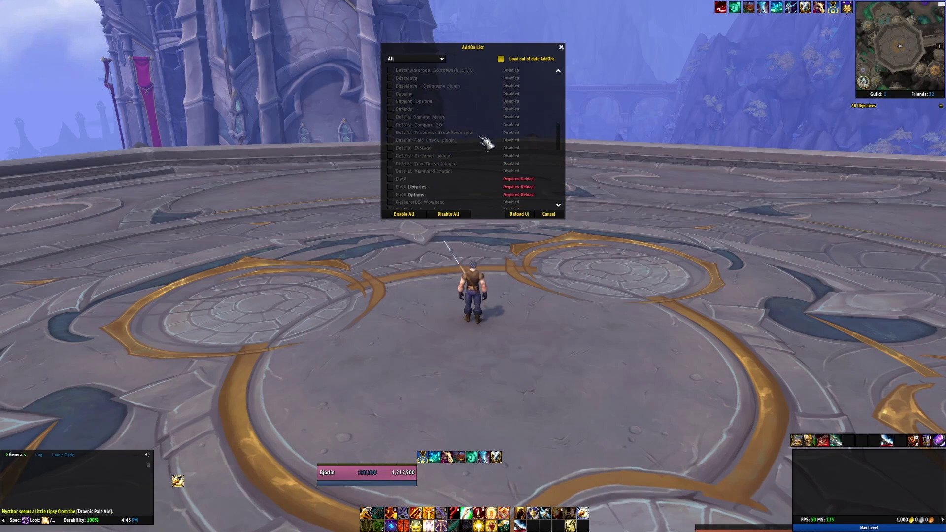
{"action": "scroll", "coordinate": [429, 143], "scroll_direction": "down", "scroll_amount": 5}
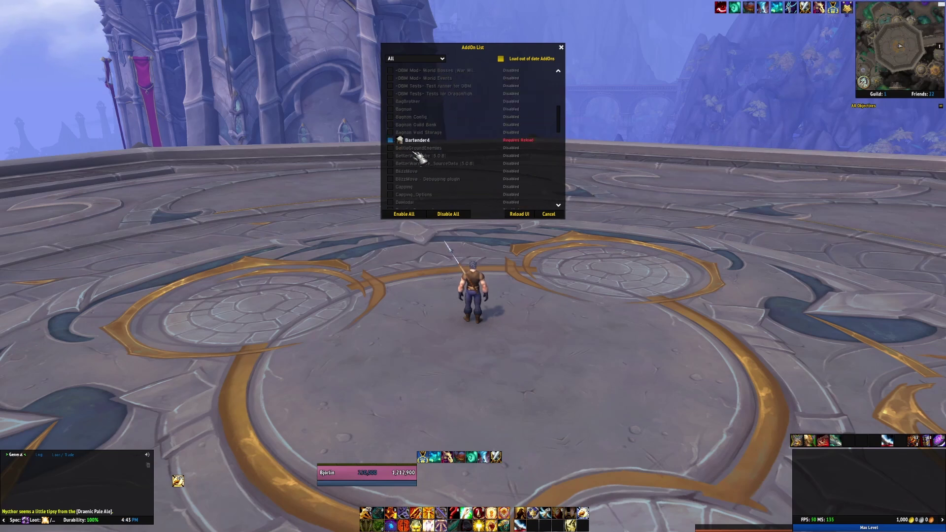
{"action": "left_click", "coordinate": [518, 215]}
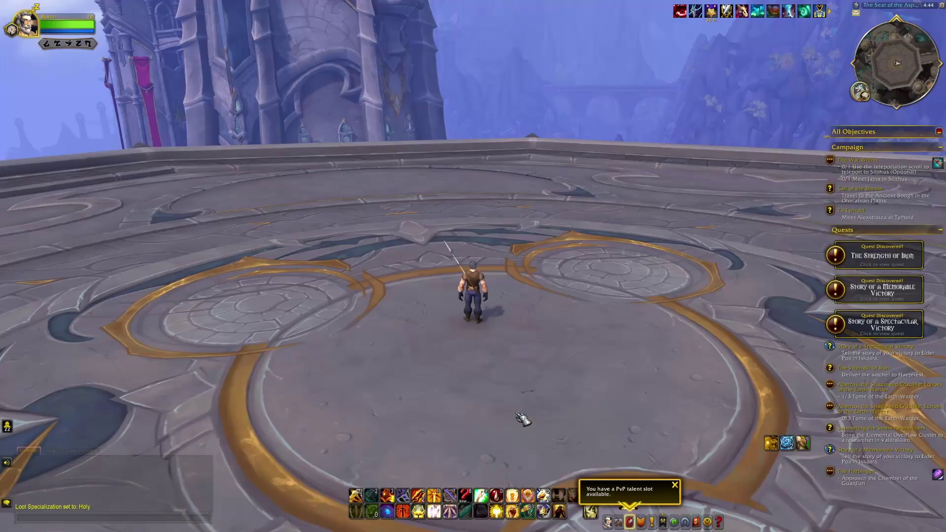
{"action": "key", "text": "w"}
{"action": "key", "text": "Escape"}
{"action": "key", "text": "Escape"}
{"action": "key", "text": "w"}
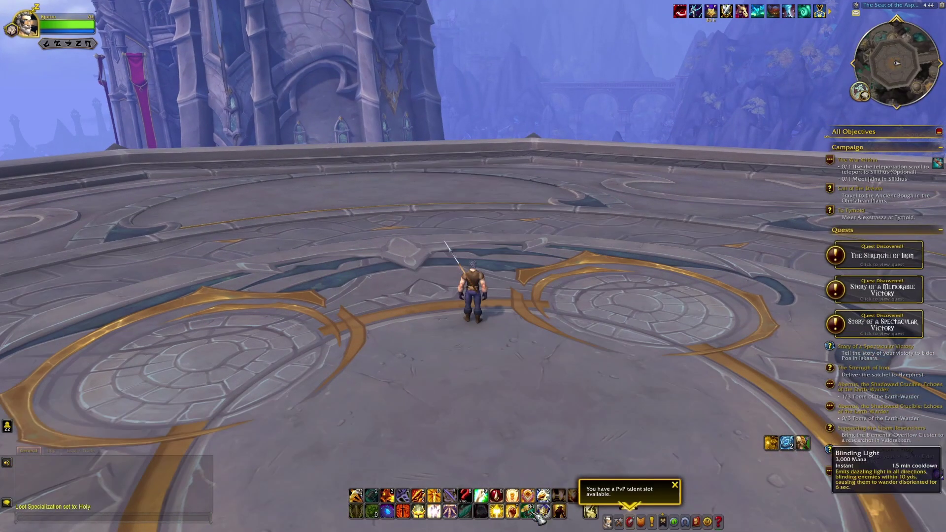
{"action": "key", "text": "w"}
{"action": "left_click_drag", "start_coordinate": [481, 382], "coordinate": [488, 388]}
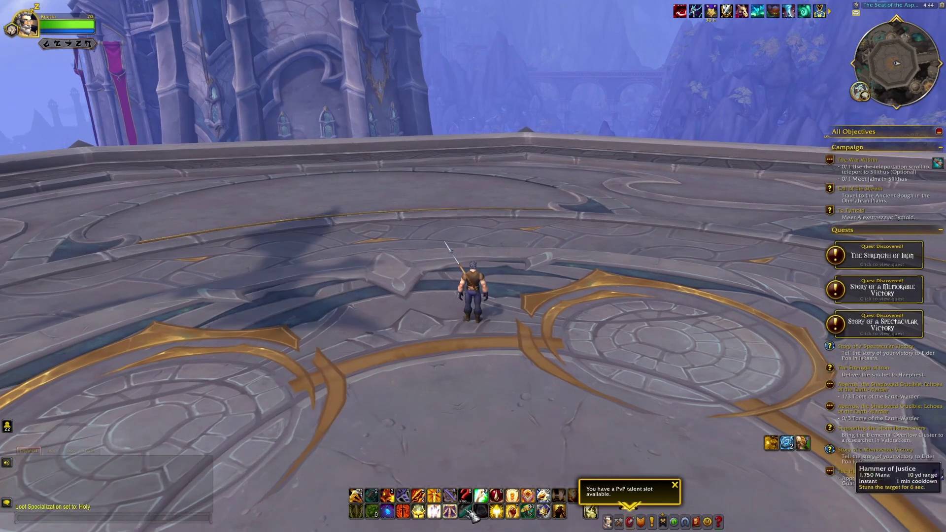
{"action": "key", "text": "Escape"}
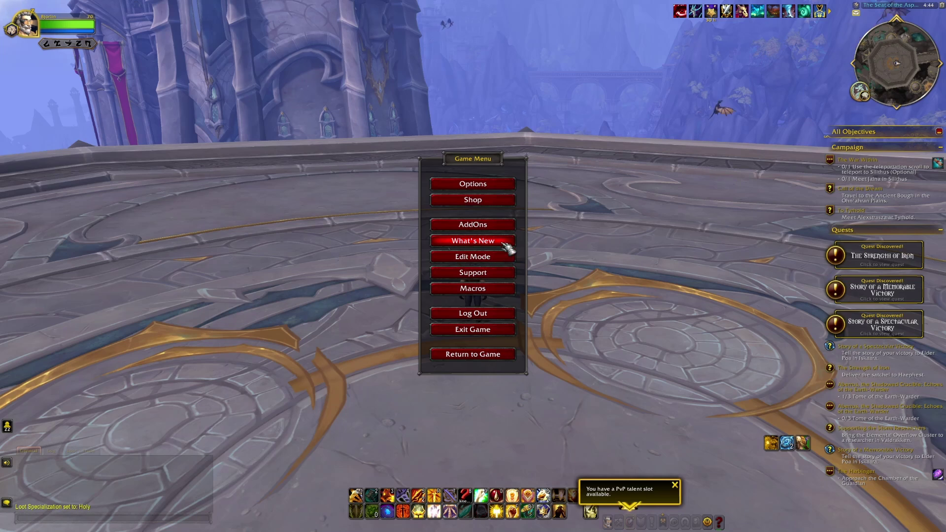
{"action": "key", "text": "Escape"}
- Open the Bartender4 configuration with the /BT command, unlock all bars and close the configuration window
{"action": "key", "text": "Return"}
{"action": "type", "text": "/BT"}
{"action": "key", "text": "Return"}
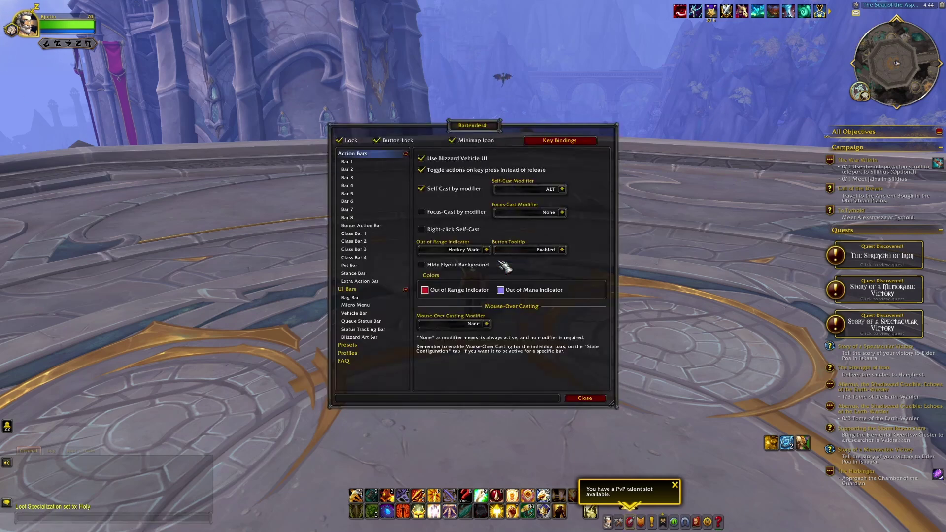
{"action": "left_click", "coordinate": [352, 142]}
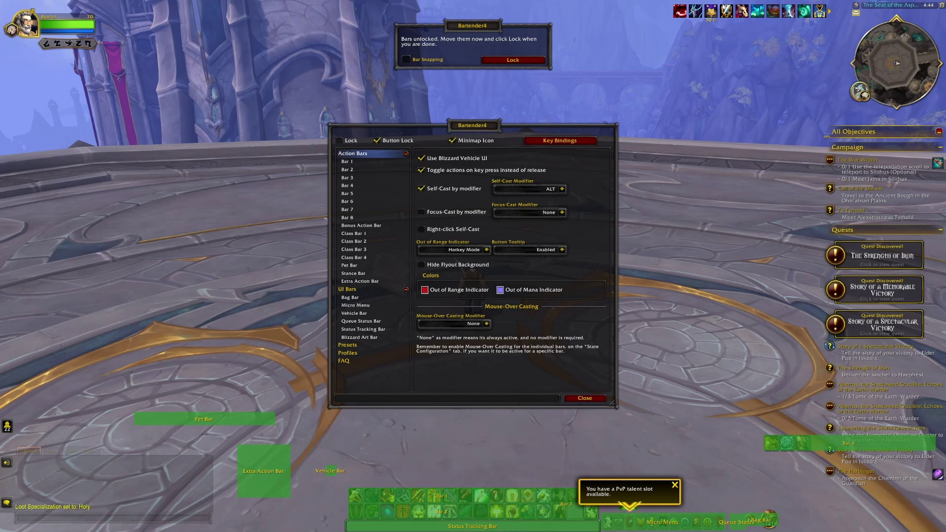
{"action": "left_click", "coordinate": [584, 399]}
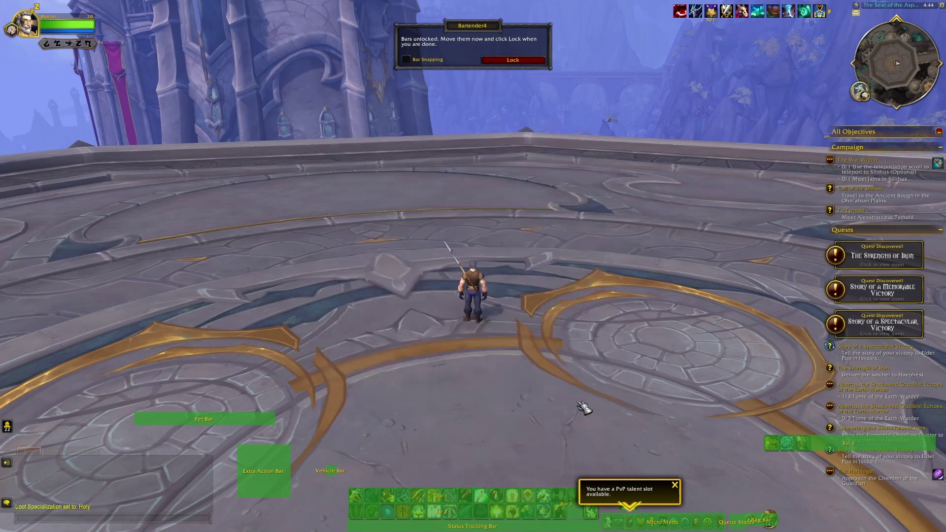
- Lock the Bartender4 bars in their current positions
{"action": "left_click", "coordinate": [513, 59]}
{"action": "key", "text": "w"}
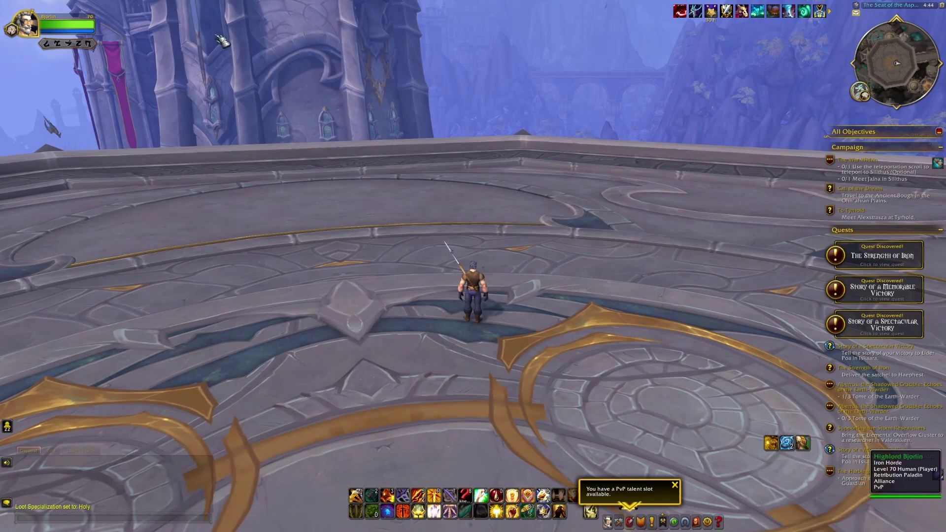
- Switch the HUD Edit Mode layout to Moo and leave the editor
{"action": "key", "text": "Escape"}
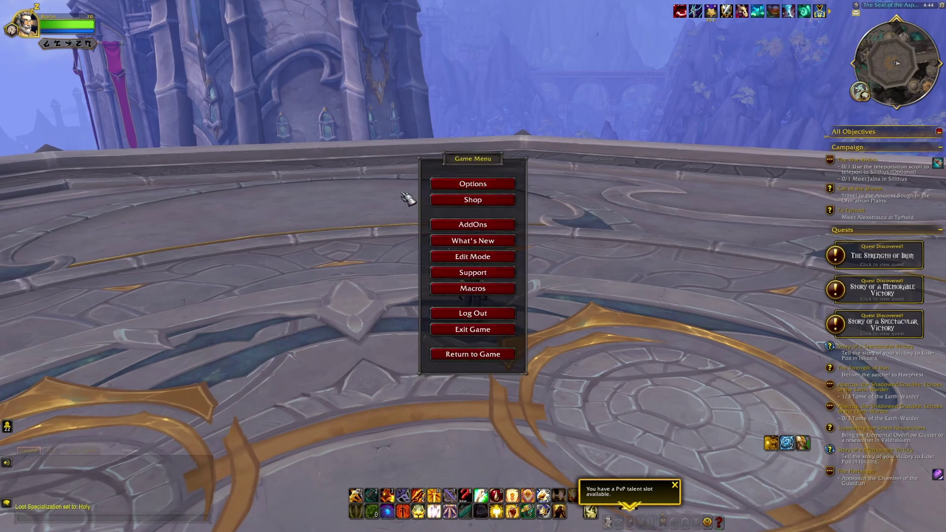
{"action": "left_click", "coordinate": [480, 259]}
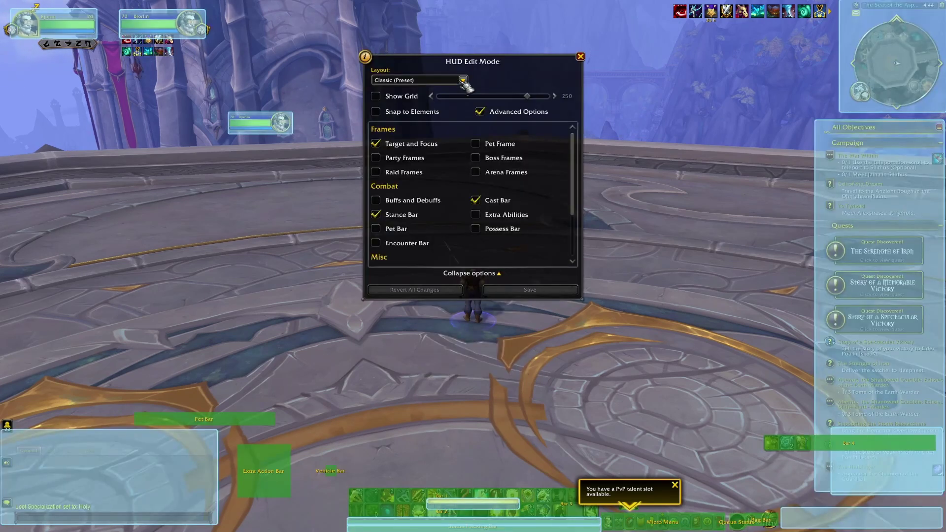
{"action": "left_click", "coordinate": [464, 81]}
{"action": "left_click", "coordinate": [428, 96]}
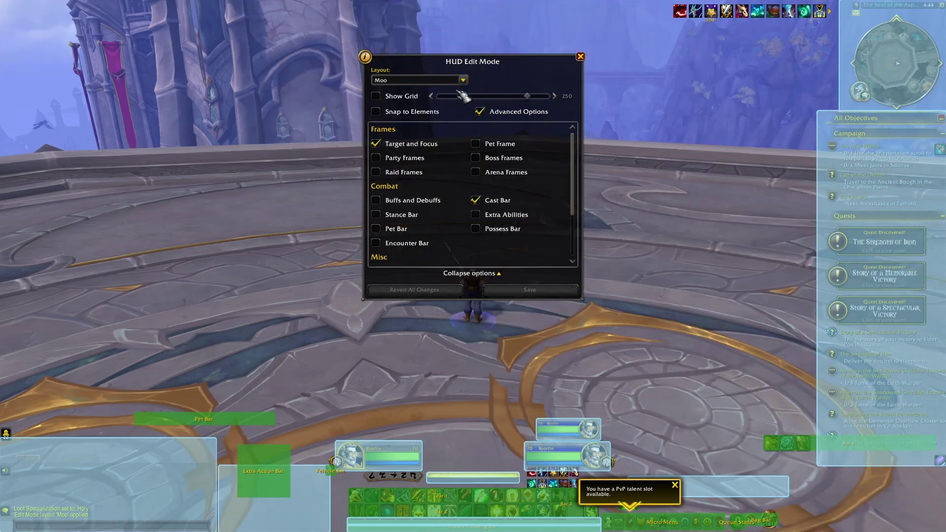
{"action": "key", "text": "Escape"}
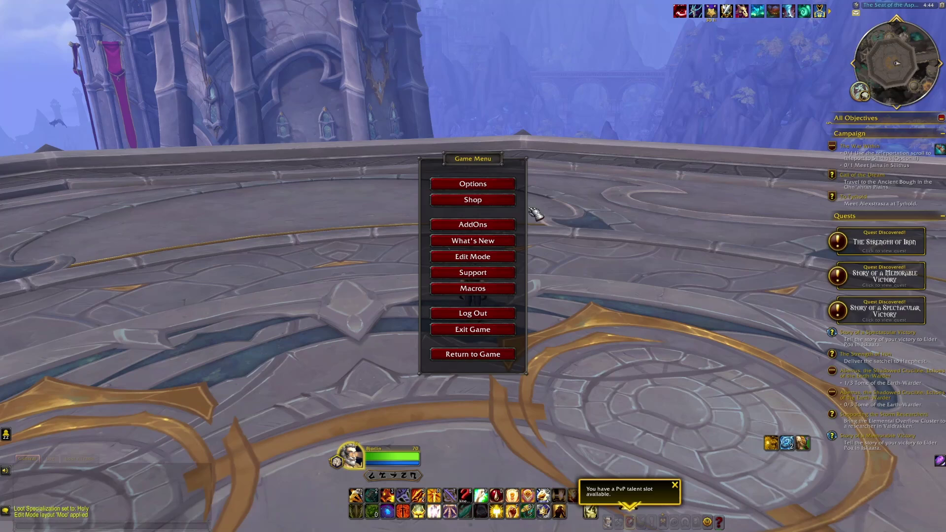
- Import the copied layout code in HUD Edit Mode as a new layout named WOW VIDEO
{"action": "left_click", "coordinate": [503, 255]}
{"action": "left_click", "coordinate": [454, 80]}
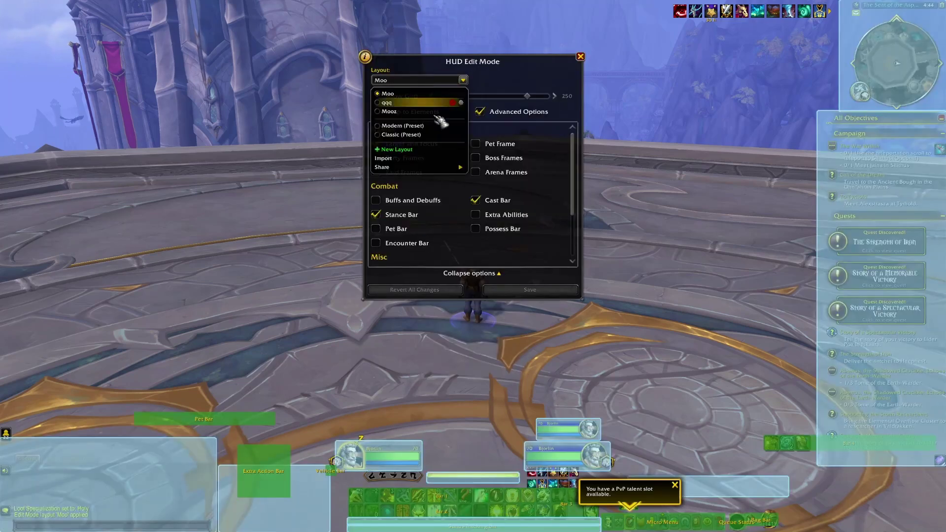
{"action": "left_click", "coordinate": [418, 158]}
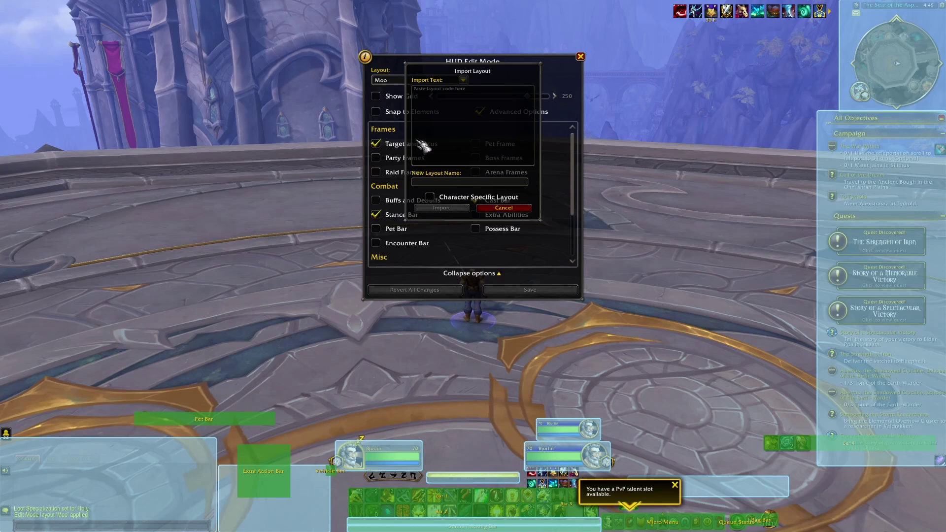
{"action": "key", "text": "ctrl+v"}
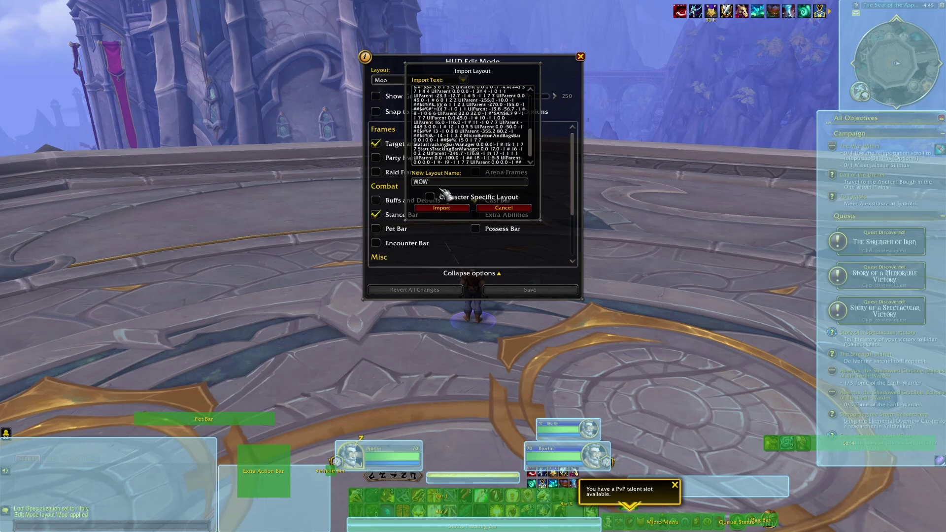
{"action": "left_click", "coordinate": [463, 209]}
- Preview the Classic and Modern preset layouts, reapply the Moo layout and close HUD Edit Mode
{"action": "left_click", "coordinate": [464, 80]}
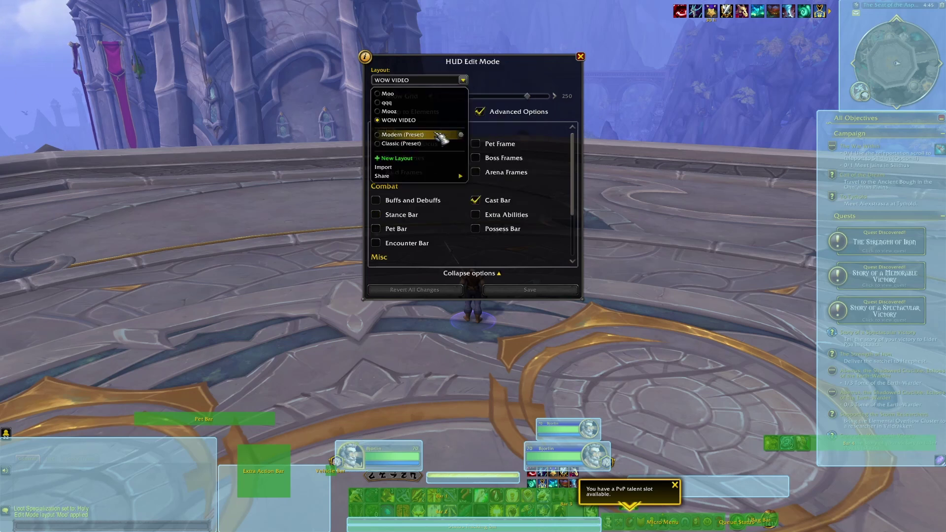
{"action": "left_click", "coordinate": [435, 144]}
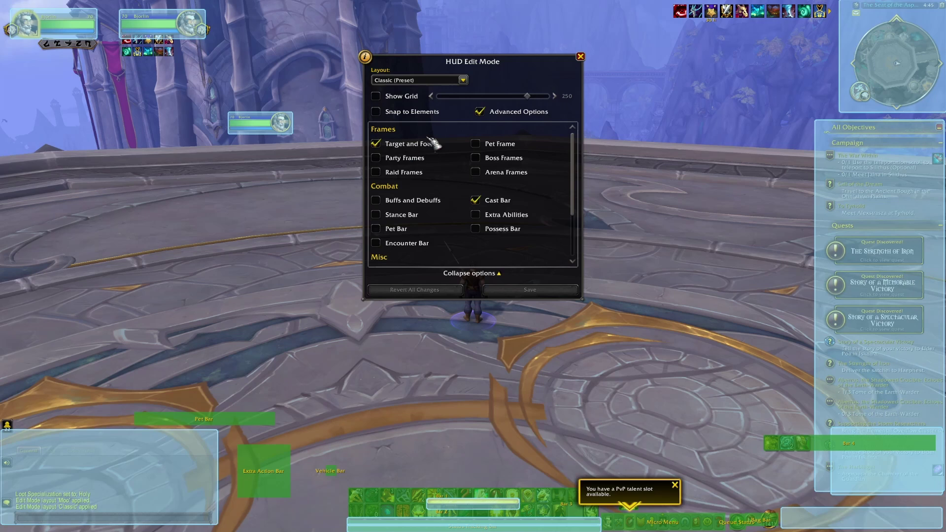
{"action": "left_click", "coordinate": [462, 81]}
{"action": "left_click", "coordinate": [443, 133]}
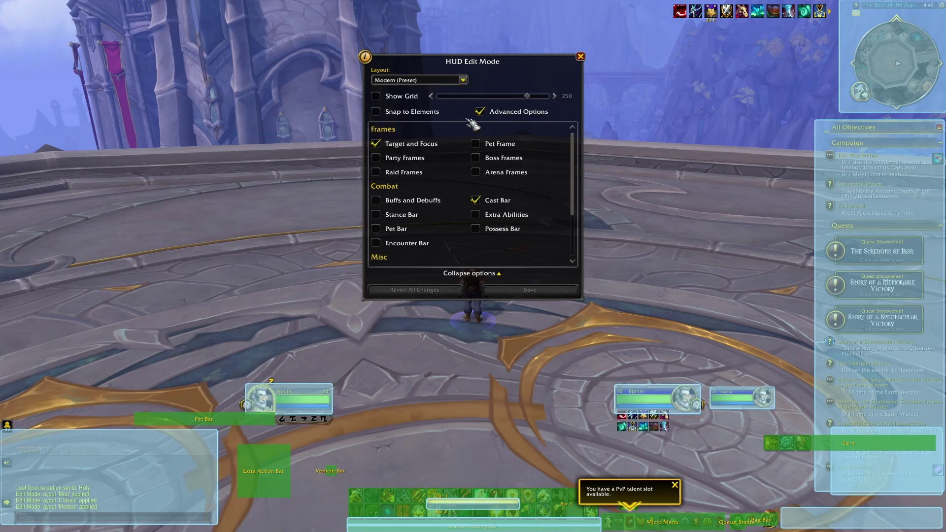
{"action": "left_click", "coordinate": [465, 82]}
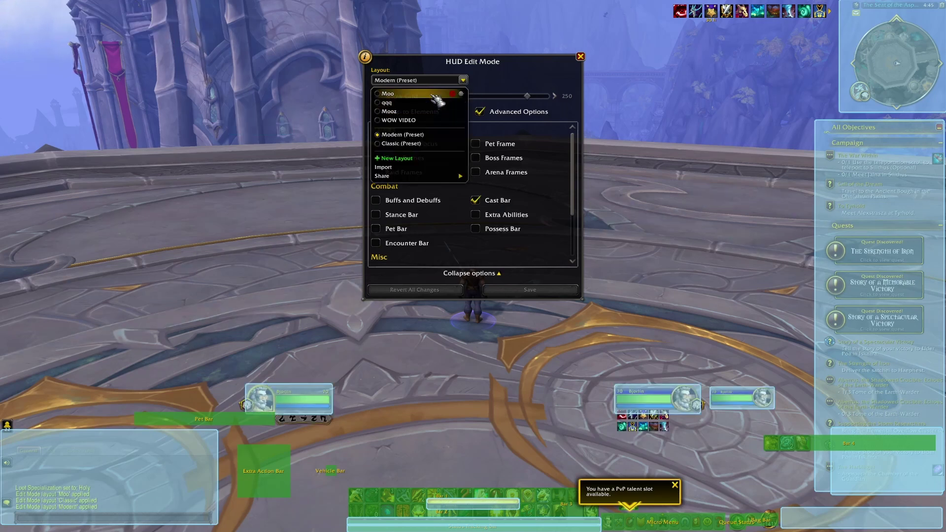
{"action": "left_click", "coordinate": [433, 94]}
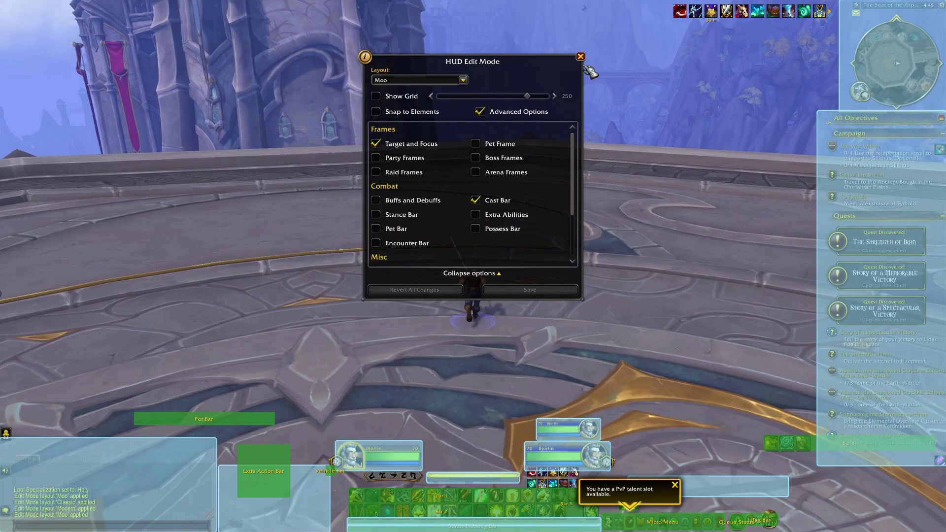
{"action": "left_click", "coordinate": [581, 57]}
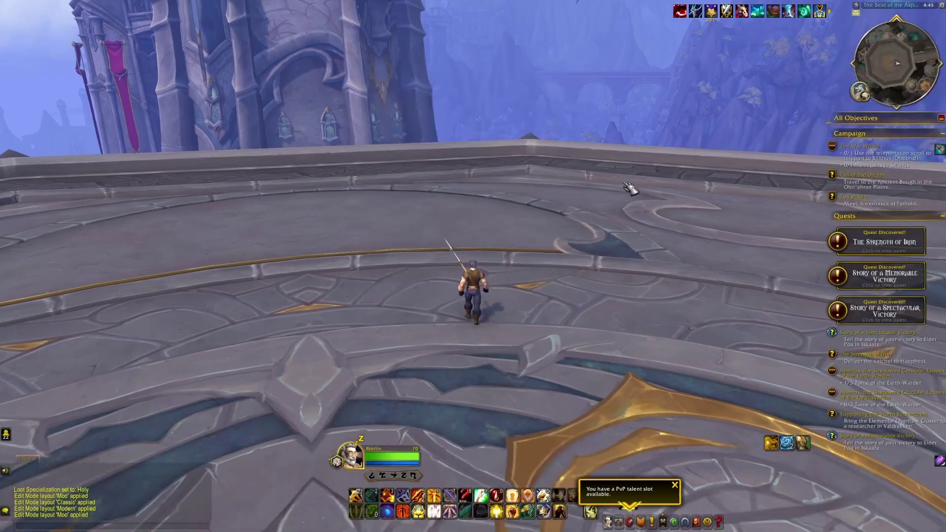
- Dismiss the PvP talent slot notice, then open the bags for a brief look and close them
{"action": "key", "text": "w"}
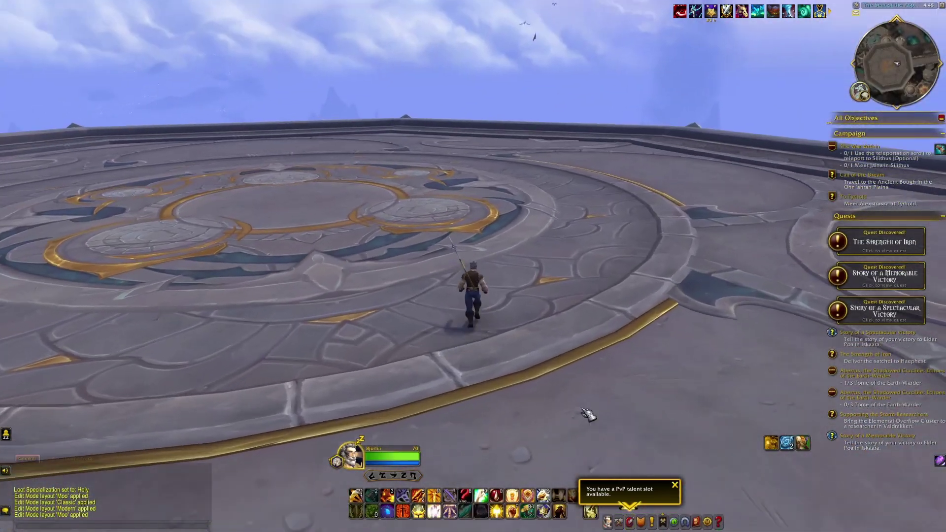
{"action": "left_click", "coordinate": [675, 485]}
{"action": "key", "text": "b"}
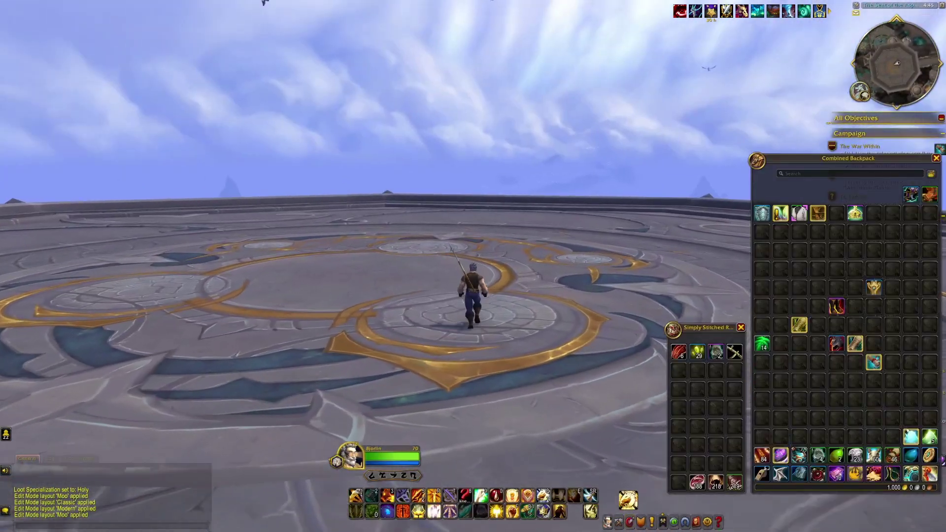
{"action": "key", "text": "b"}
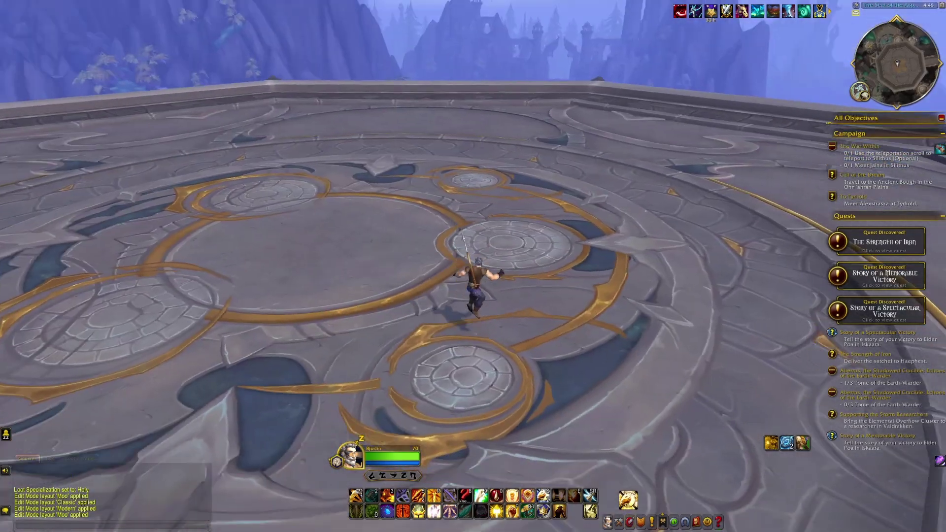
- Run and jump across the platform and cast a ground-targeted ability ahead of the character
{"action": "key", "text": "w"}
{"action": "key", "text": "space"}
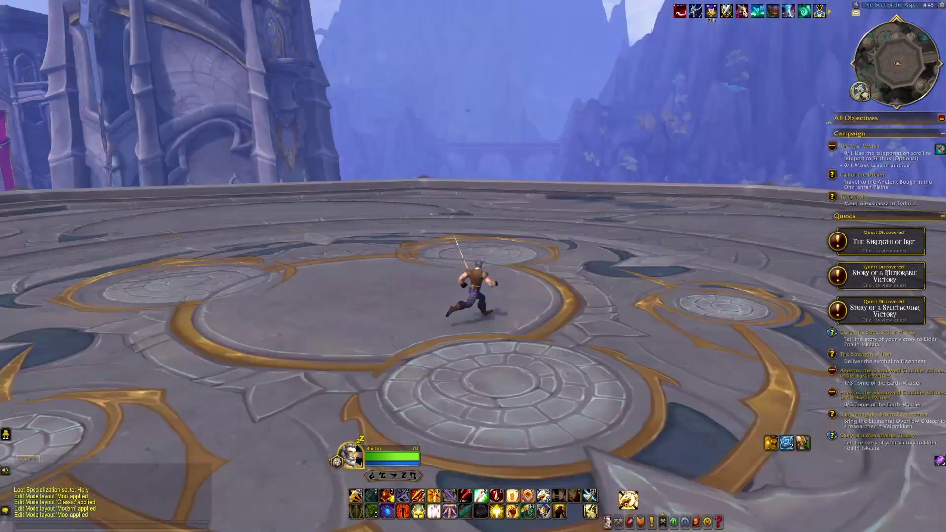
{"action": "key", "text": "r"}
{"action": "left_click", "coordinate": [488, 265]}
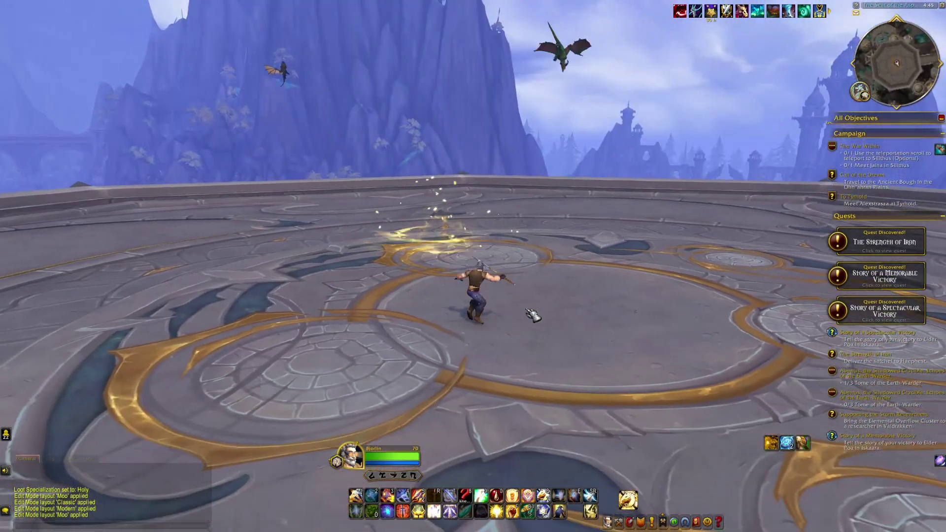
- Examine the Combined Backpack and the separate bag beside it in the Moo layout and close them
{"action": "key", "text": "b"}
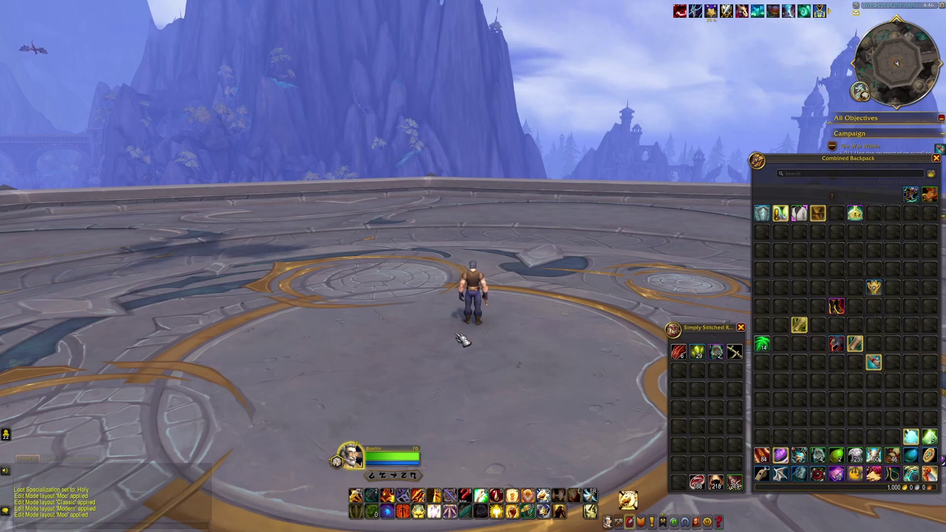
{"action": "key", "text": "b"}
{"action": "left_click_drag", "start_coordinate": [638, 319], "coordinate": [566, 319]}
{"action": "key", "text": "b"}
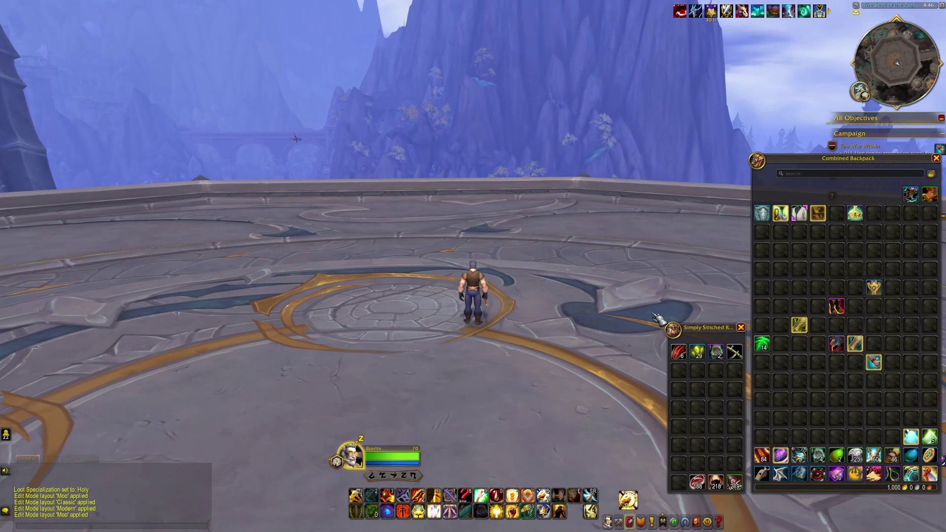
{"action": "key", "text": "b"}
{"action": "left_click_drag", "start_coordinate": [659, 320], "coordinate": [563, 322]}
{"action": "key", "text": "b"}
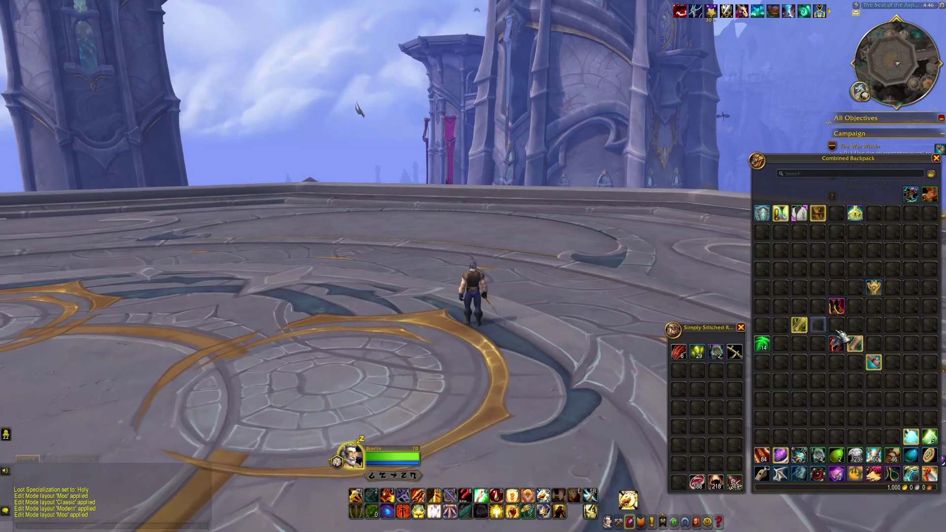
{"action": "key", "text": "b"}
{"action": "key", "text": "b"}
{"action": "key", "text": "b"}
{"action": "left_click_drag", "start_coordinate": [643, 342], "coordinate": [592, 340]}
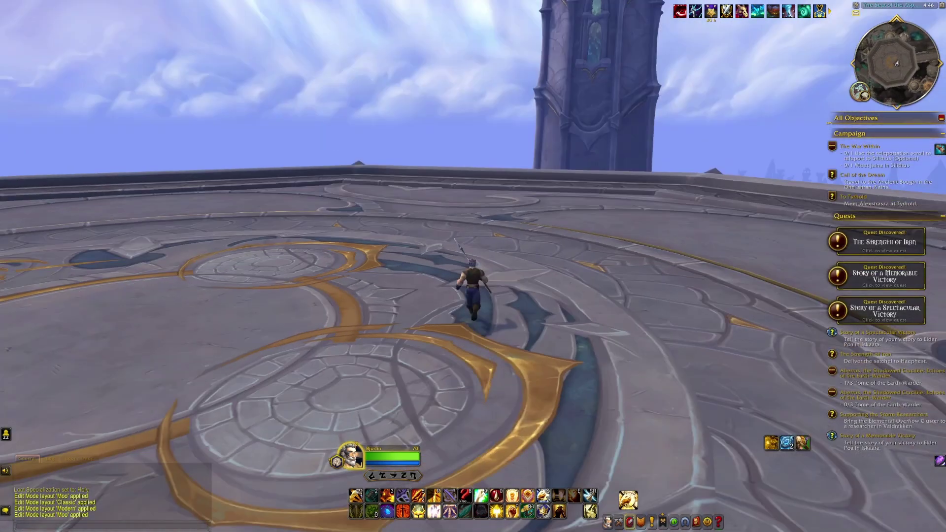